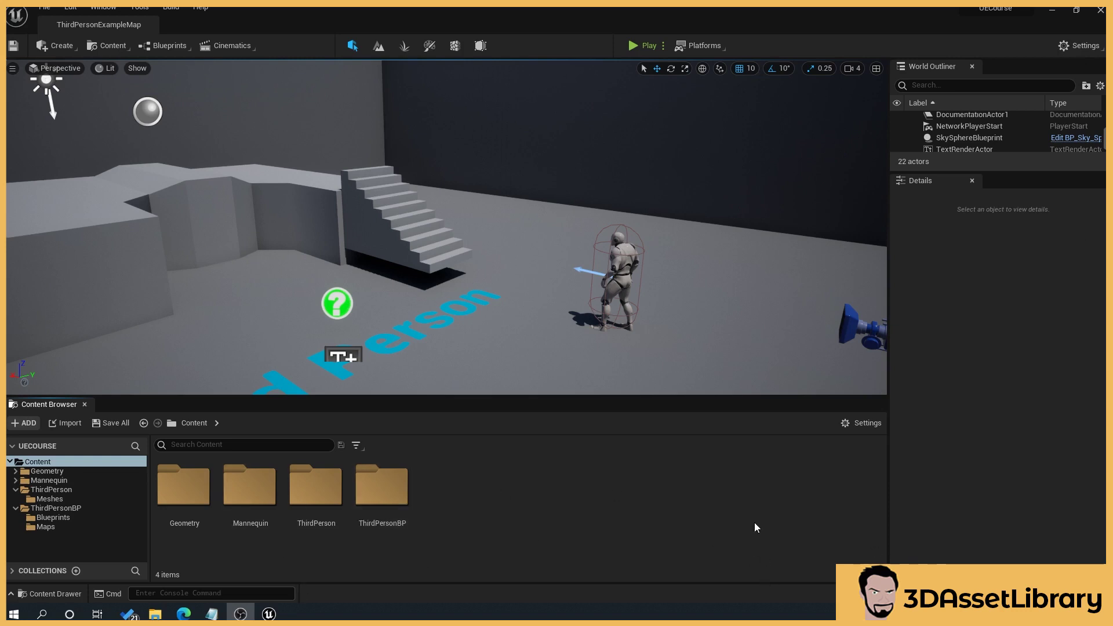
# Close the Content Browser panel, then reopen the Content Drawer and dock it back into the layout.
pyautogui.click(423, 413)
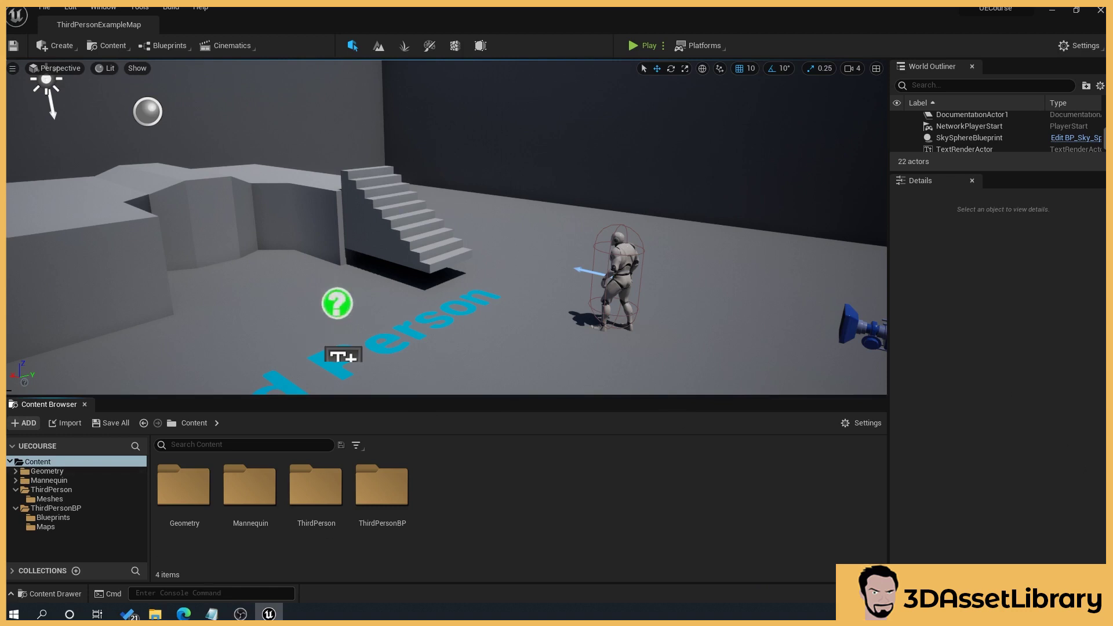
pyautogui.click(85, 404)
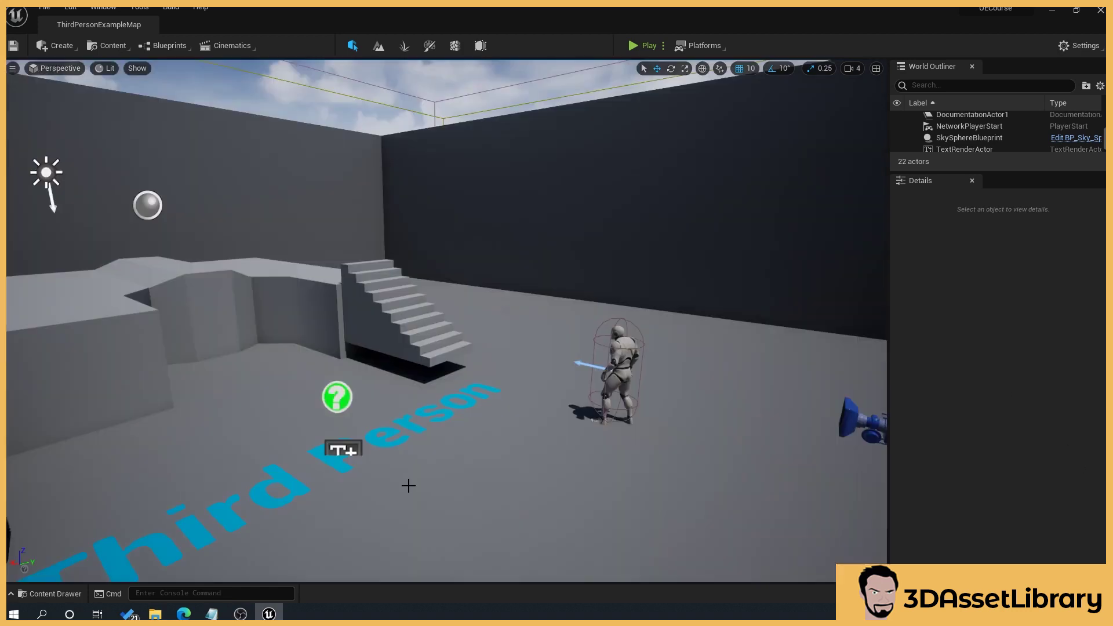
pyautogui.hotkey('ctrl', 'space')
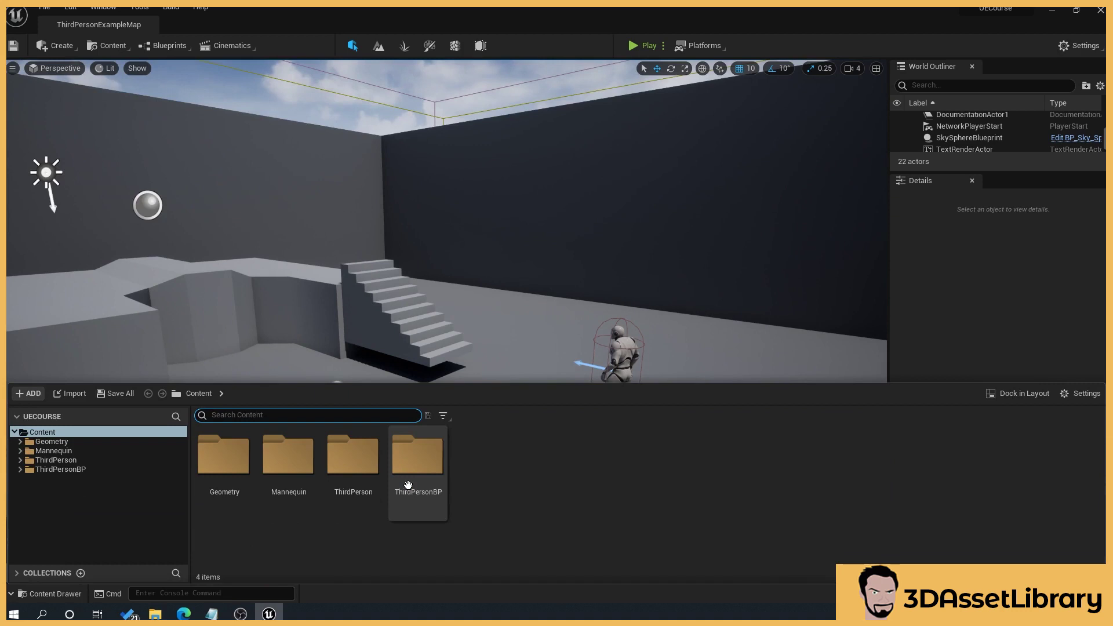
pyautogui.click(1038, 396)
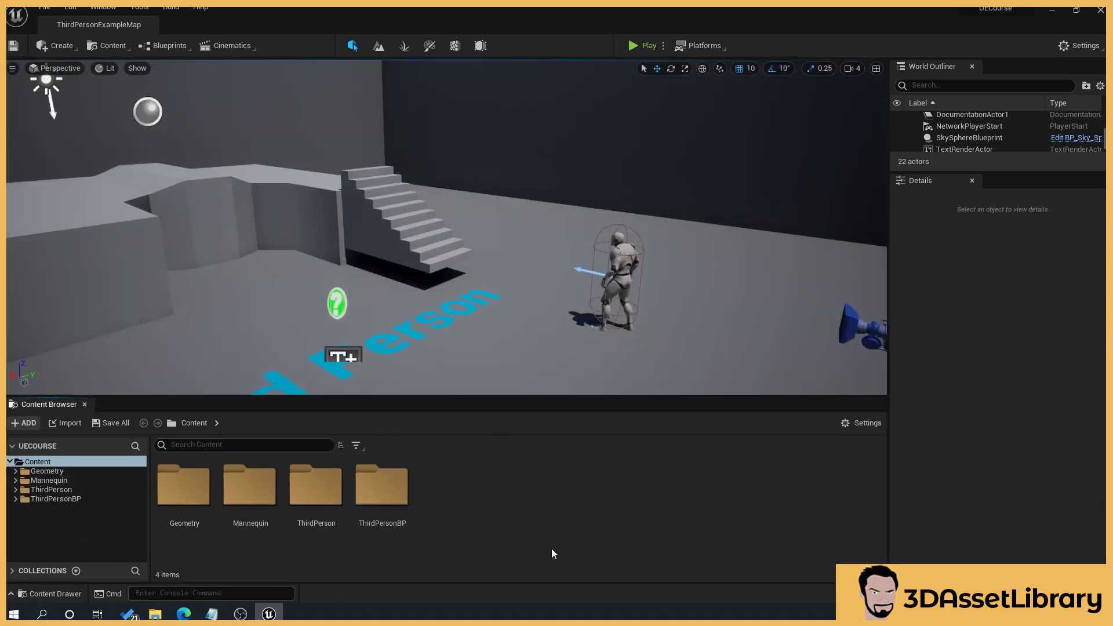
# Try medium and tiny folder thumbnails, then set the Content Browser thumbnails back to small.
pyautogui.click(861, 424)
pyautogui.moveTo(919, 377)
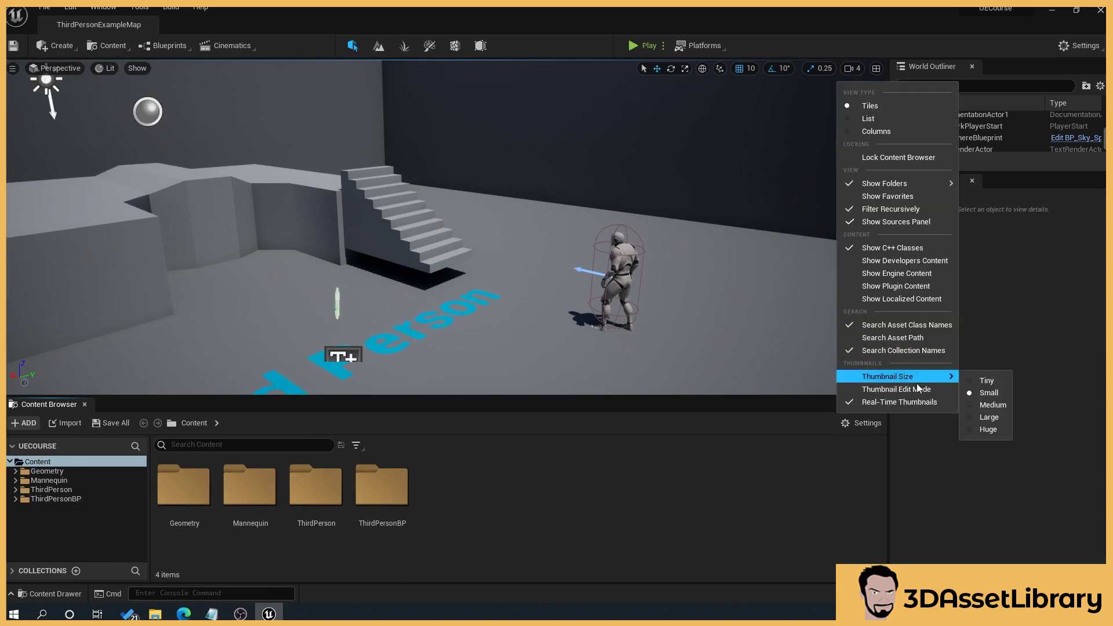
pyautogui.click(992, 405)
pyautogui.click(857, 422)
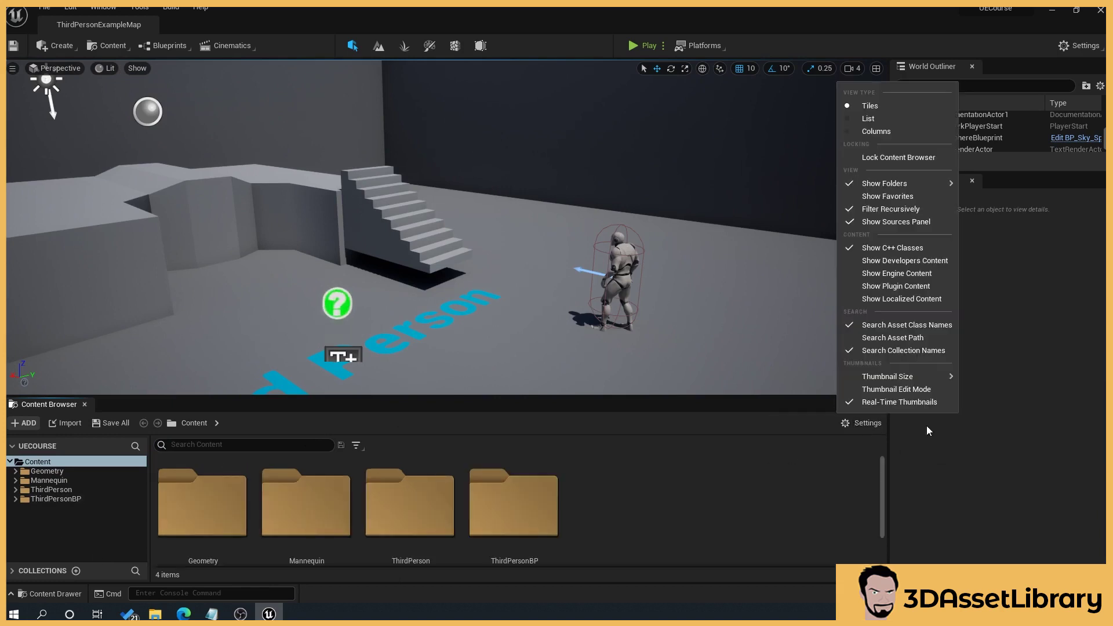
pyautogui.moveTo(919, 378)
pyautogui.click(980, 380)
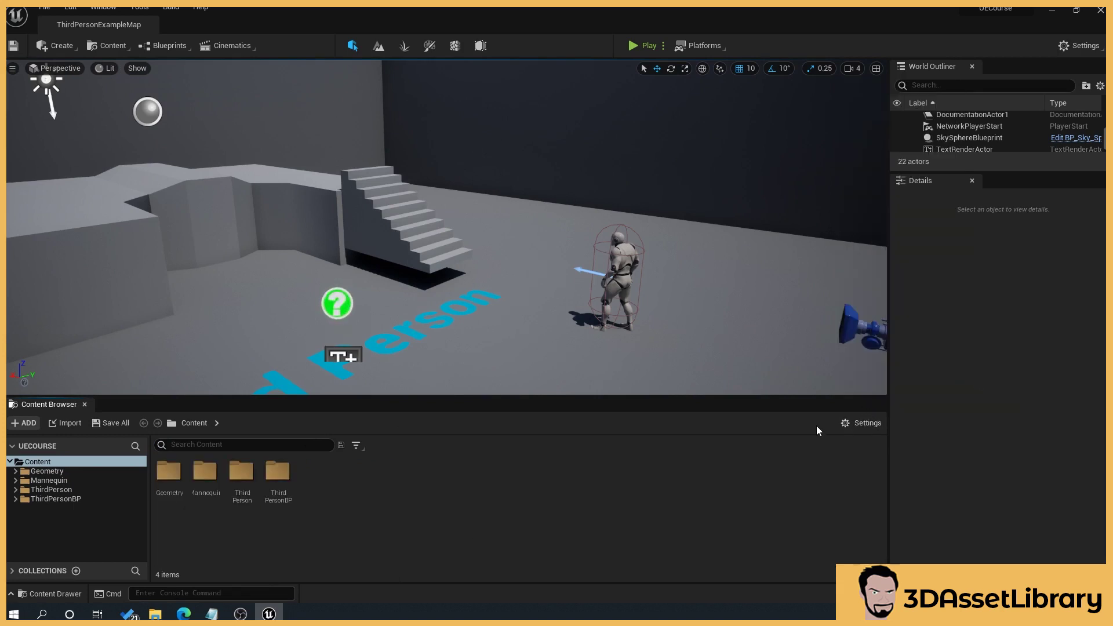
pyautogui.click(861, 424)
pyautogui.click(993, 403)
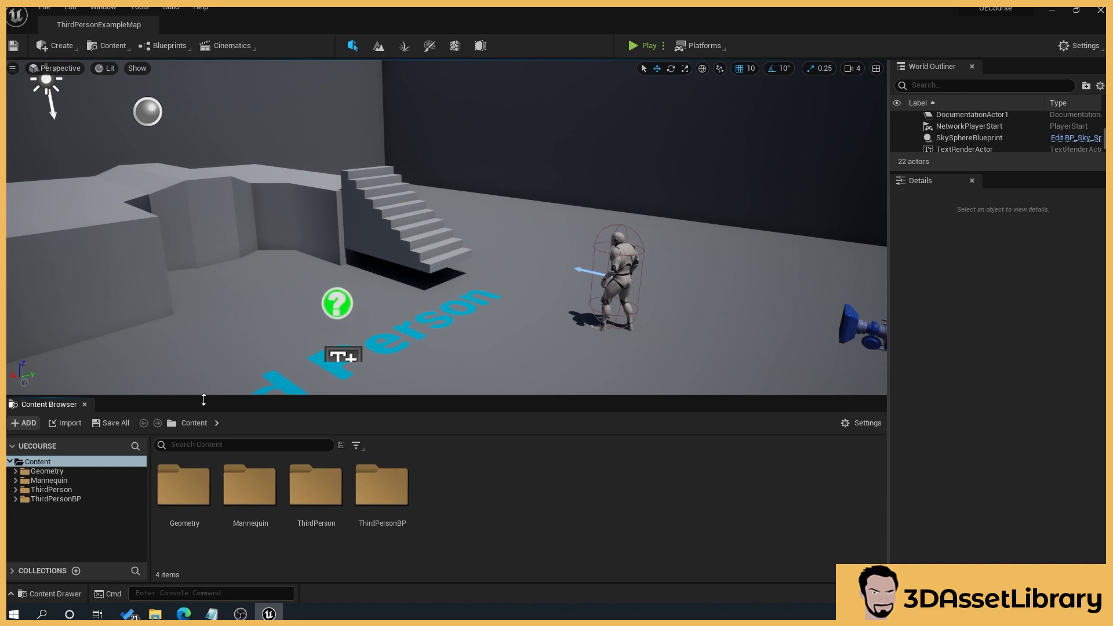
# Create a new folder named SimpleScene in Content and select it.
pyautogui.rightClick(506, 477)
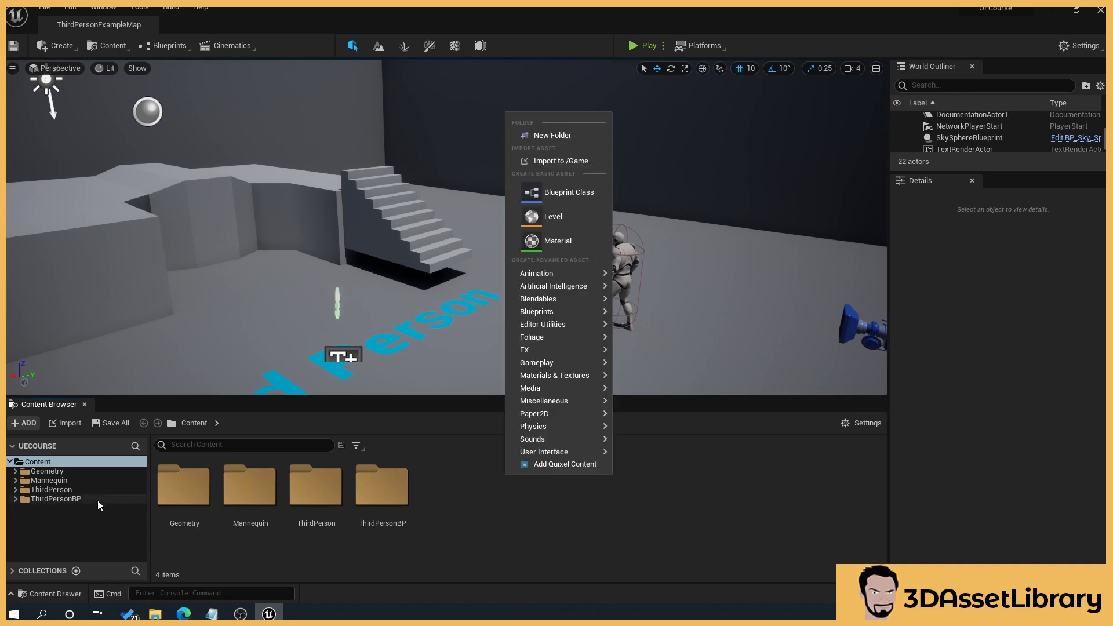
pyautogui.click(35, 462)
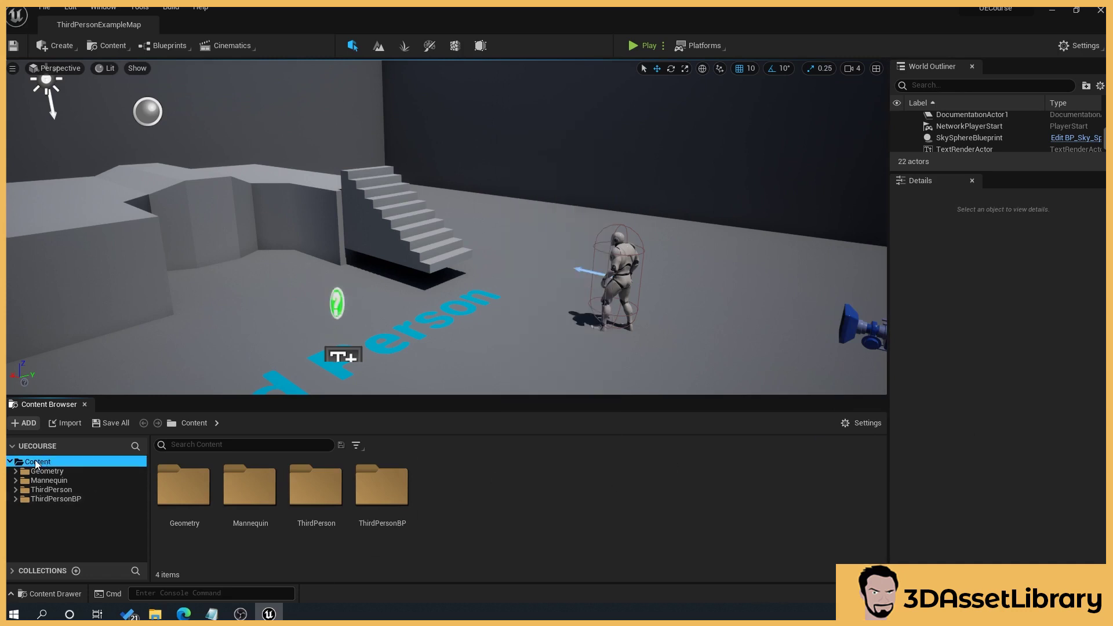
pyautogui.rightClick(486, 497)
pyautogui.click(579, 157)
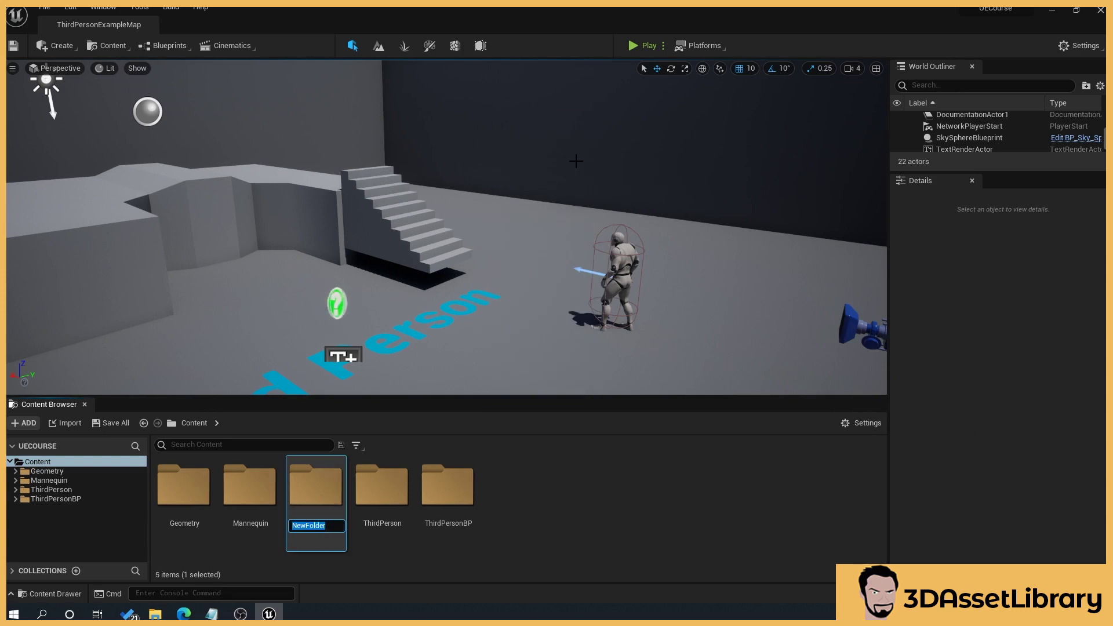
pyautogui.write('C')
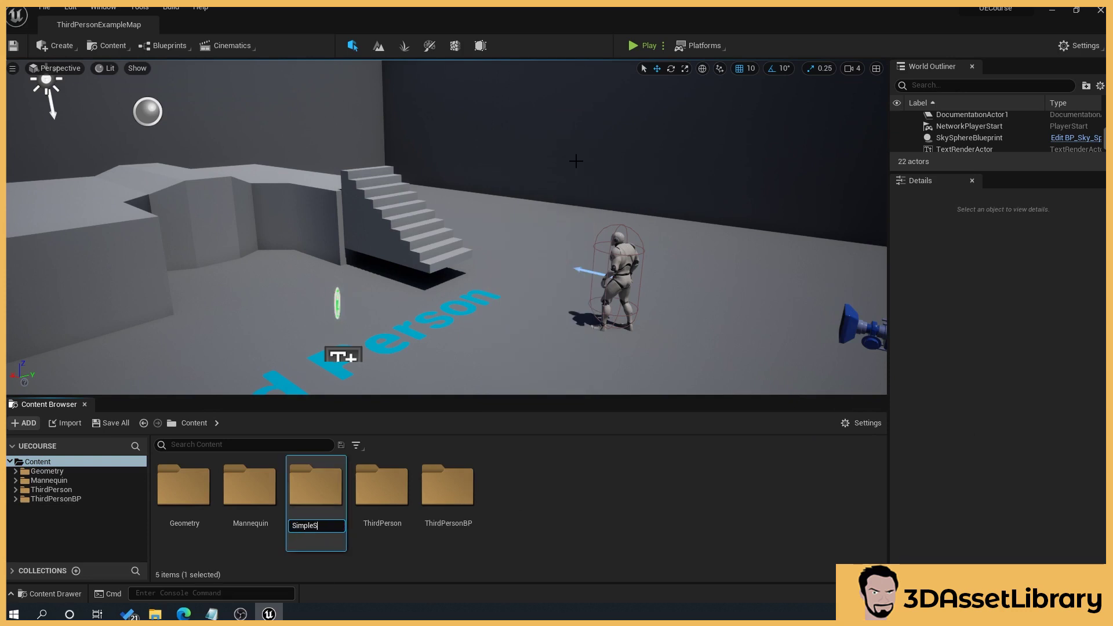
pyautogui.write('impleScene')
pyautogui.press('Return')
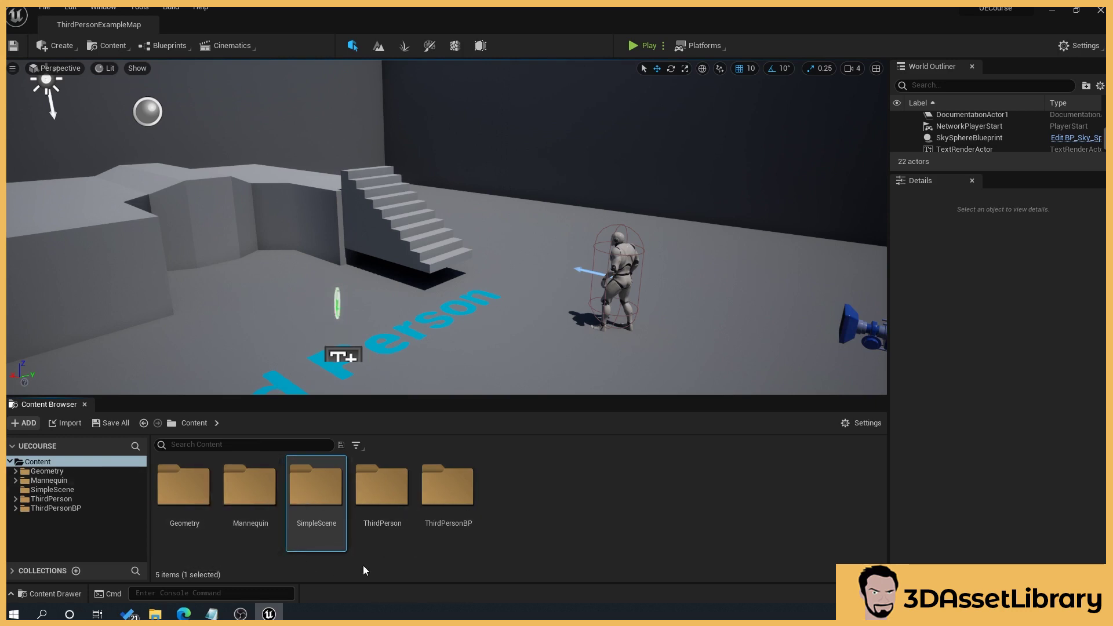
pyautogui.rightClick(405, 512)
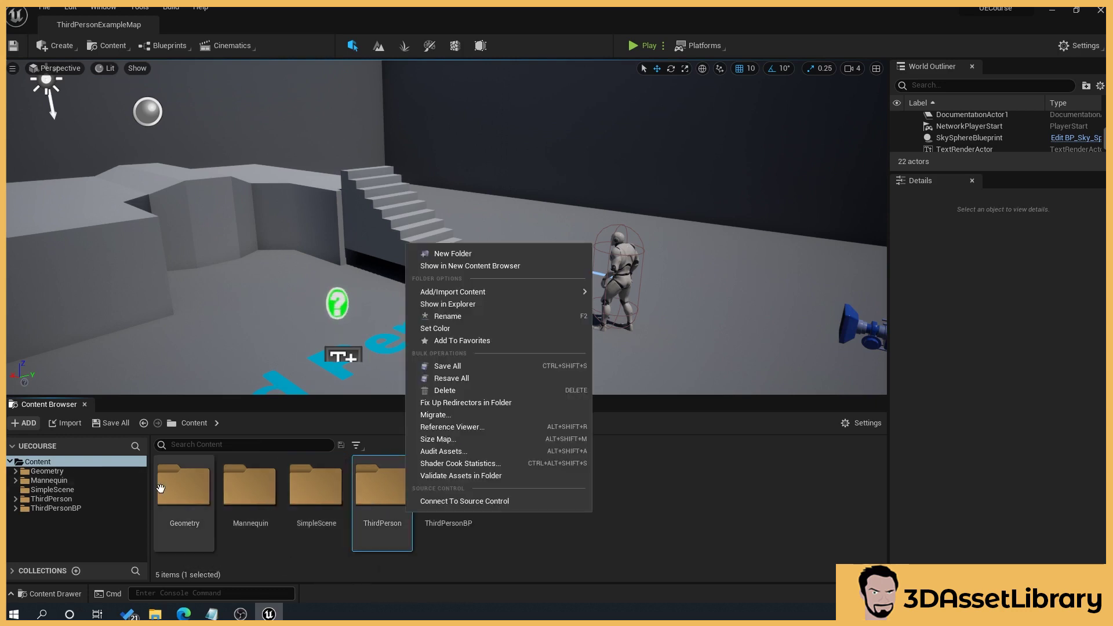
pyautogui.click(551, 532)
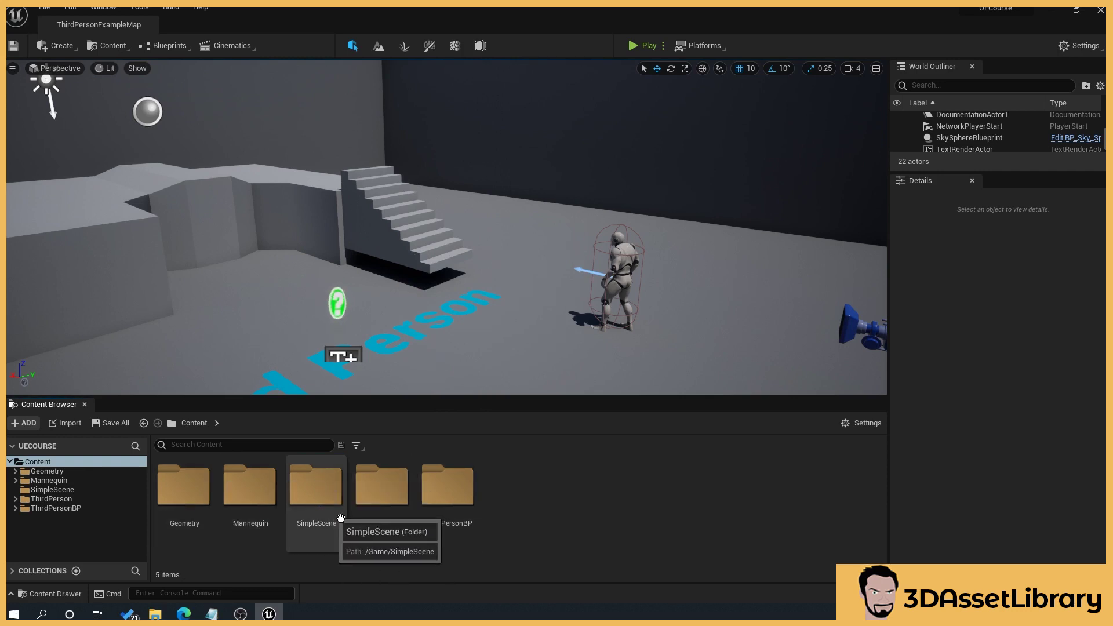
pyautogui.click(333, 539)
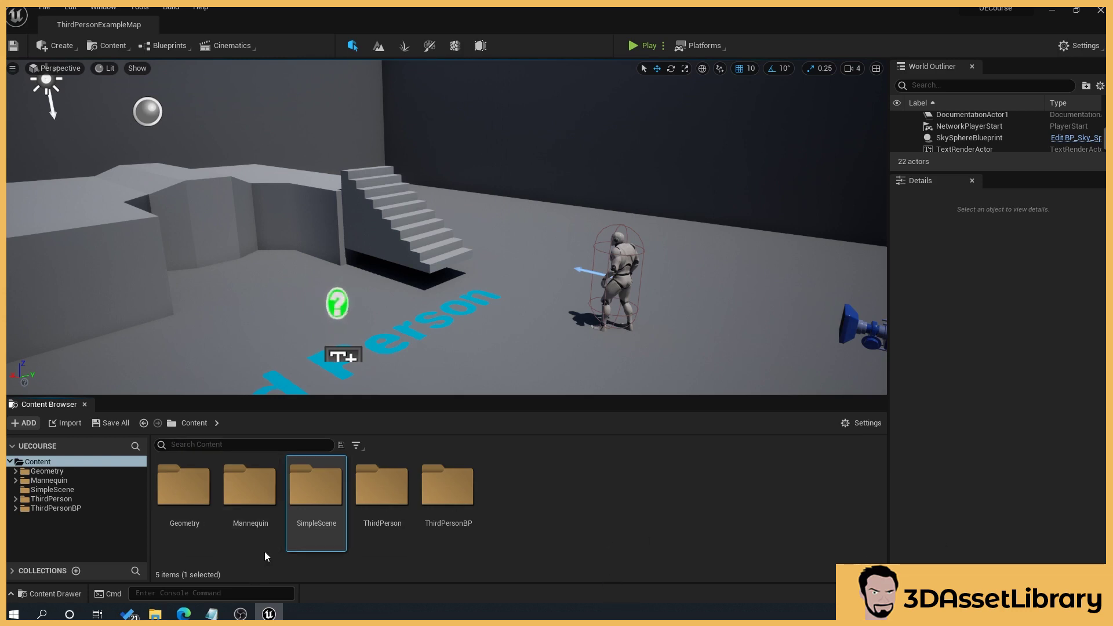
# Open SimpleScene and create the Materials and Blueprints subfolders inside it.
pyautogui.doubleClick(326, 512)
pyautogui.rightClick(388, 488)
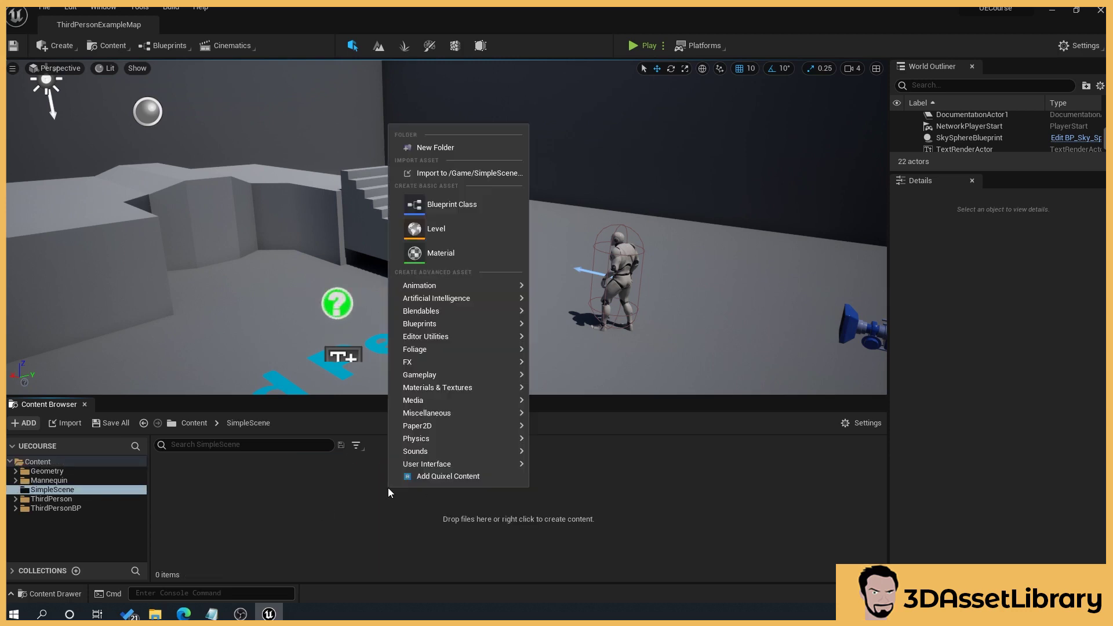
pyautogui.click(456, 148)
pyautogui.write('Mat')
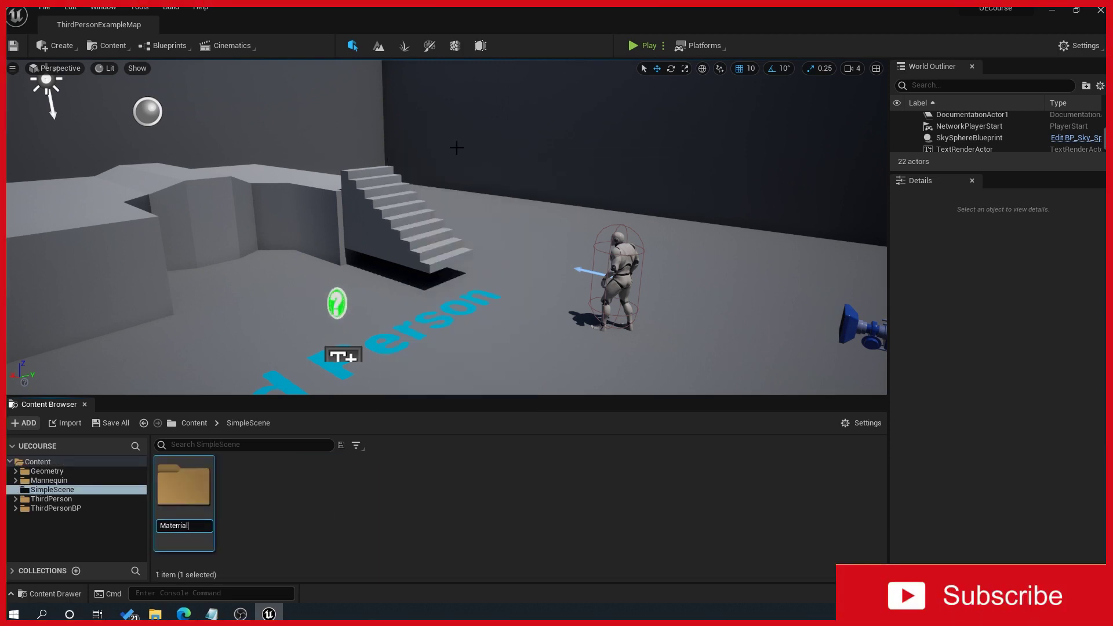
pyautogui.write('erials')
pyautogui.press('Return')
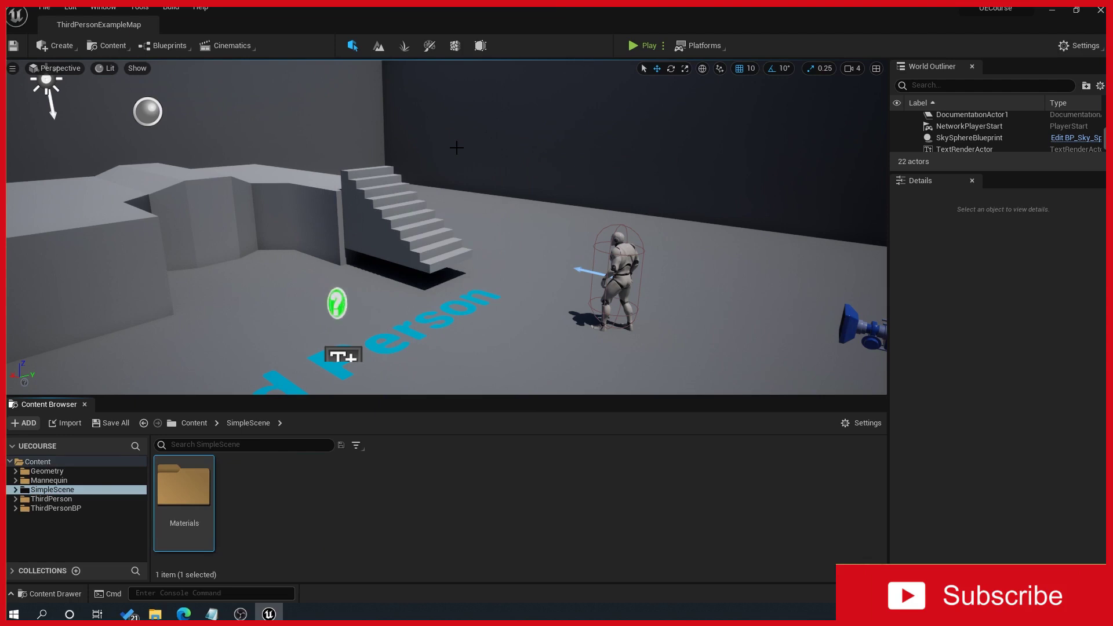
pyautogui.rightClick(267, 493)
pyautogui.click(357, 197)
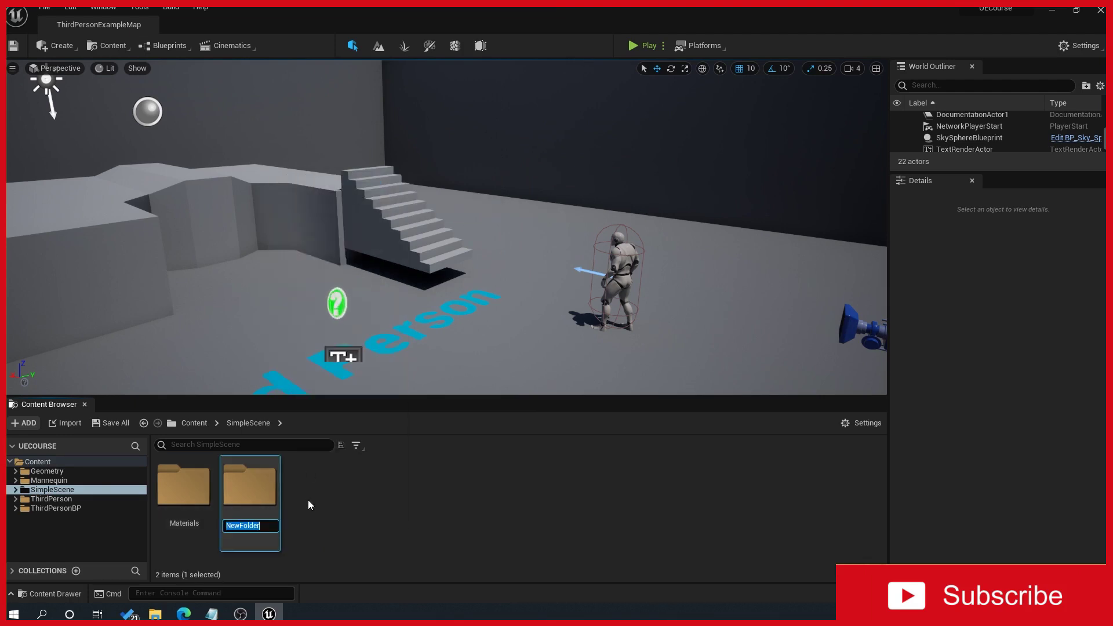
pyautogui.write('Blueprints')
pyautogui.press('Return')
# Add Maps and Textures subfolders to SimpleScene.
pyautogui.rightClick(332, 528)
pyautogui.click(449, 186)
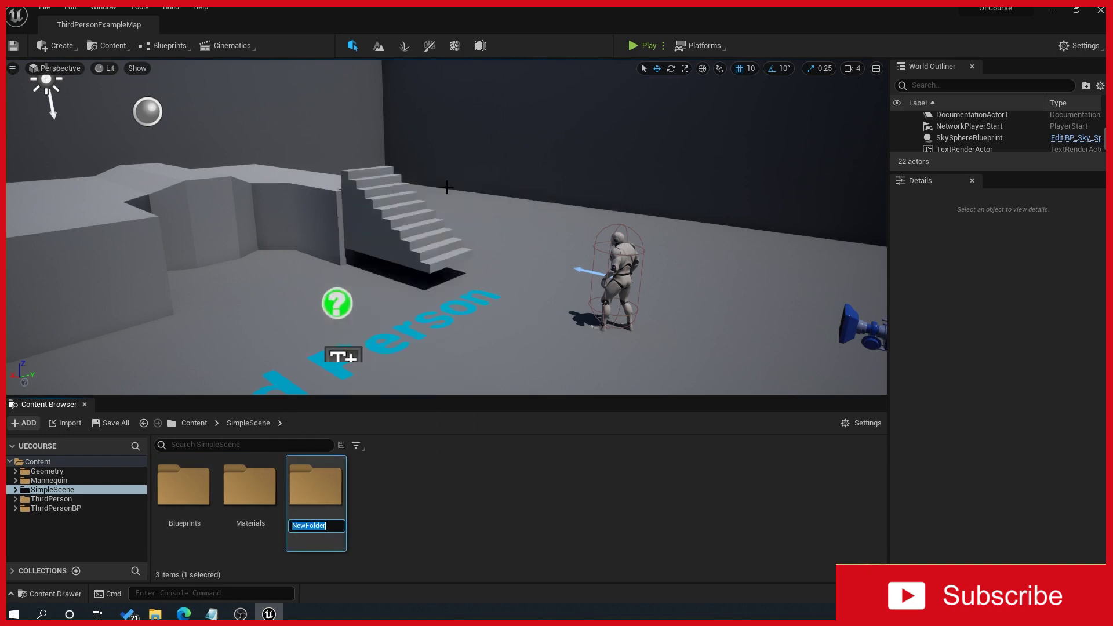
pyautogui.write('Maps')
pyautogui.press('Return')
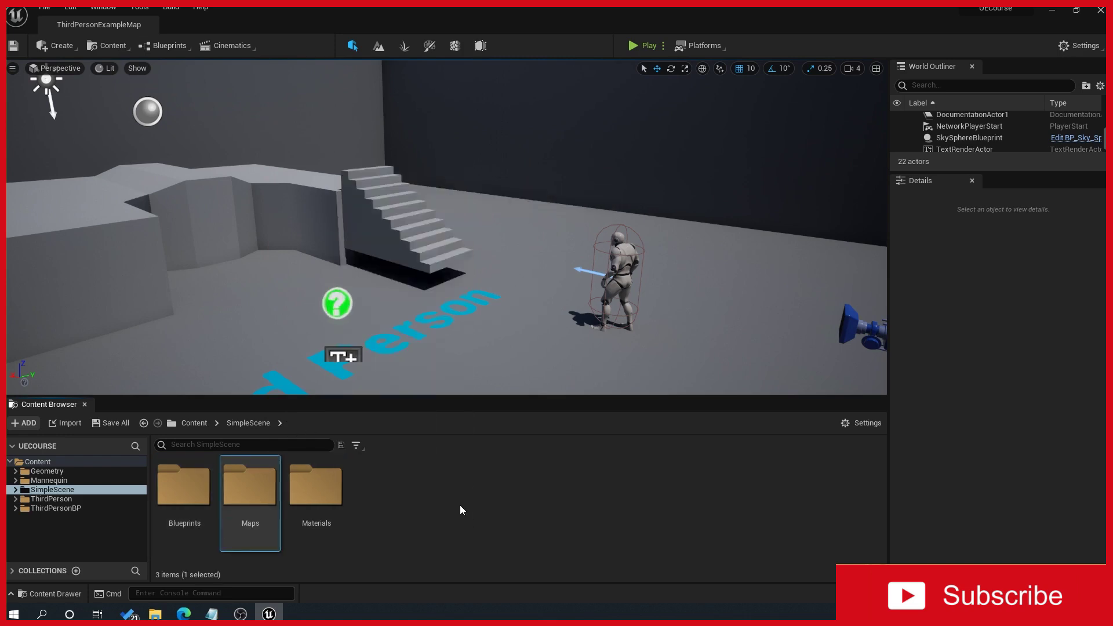
pyautogui.rightClick(460, 506)
pyautogui.click(509, 152)
pyautogui.write('Tex')
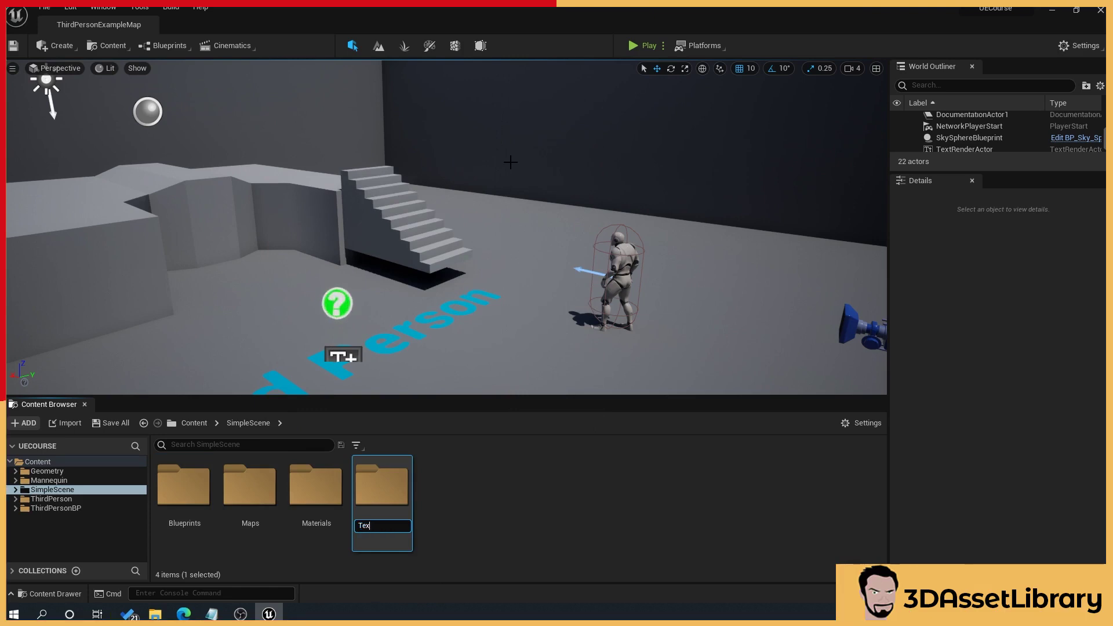
pyautogui.write('tures')
pyautogui.press('Return')
# Add Meshes and Particles subfolders to SimpleScene.
pyautogui.rightClick(464, 546)
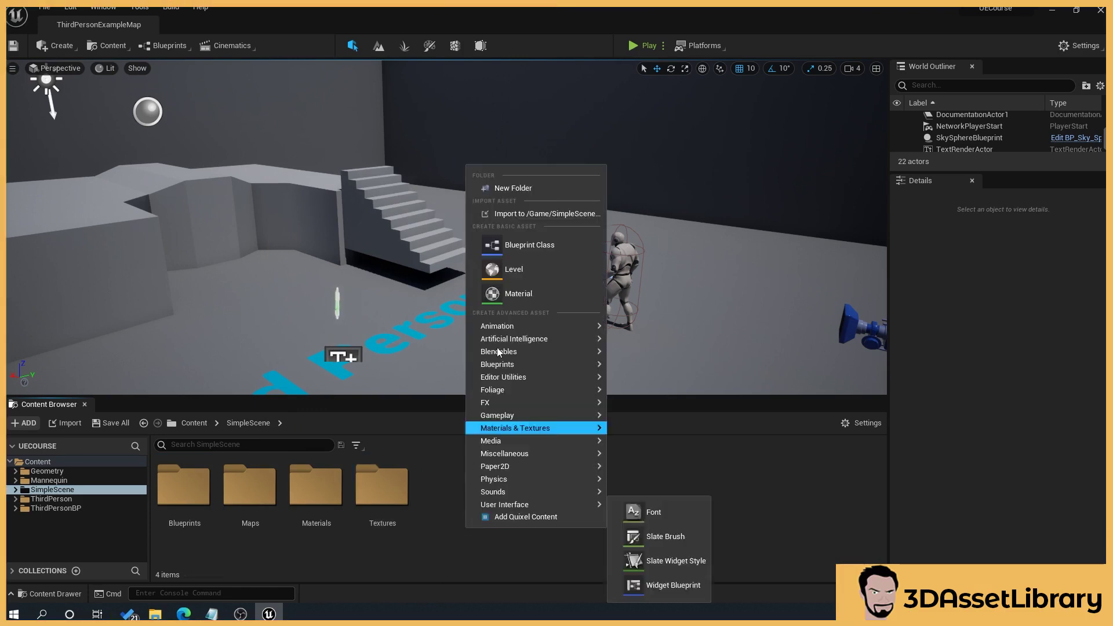
pyautogui.click(552, 186)
pyautogui.write('Mesh')
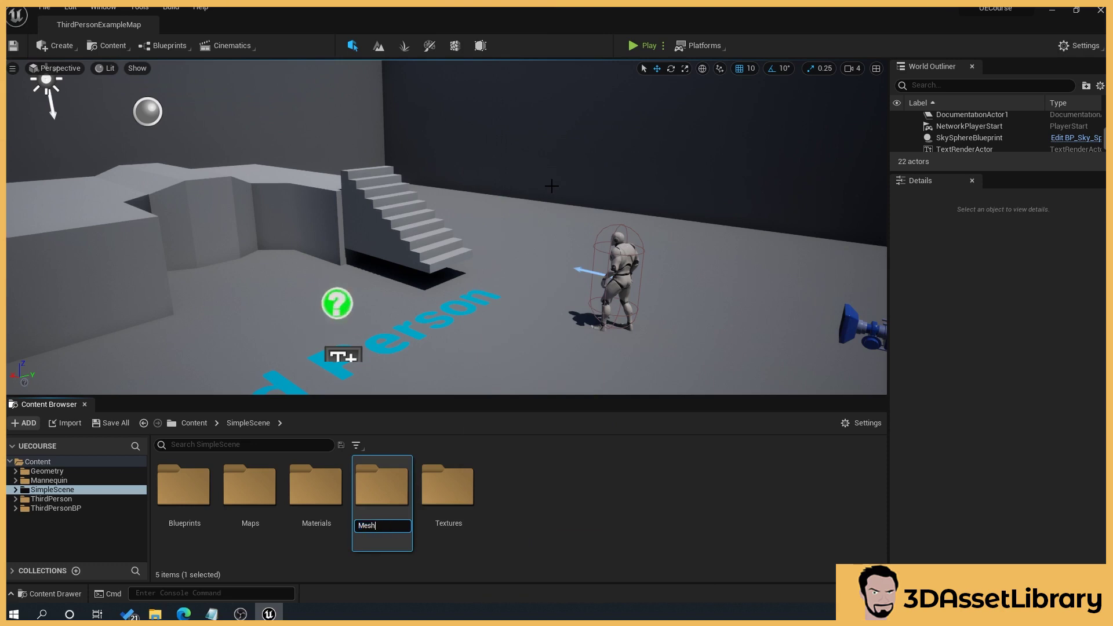
pyautogui.write('es')
pyautogui.press('Return')
pyautogui.rightClick(592, 505)
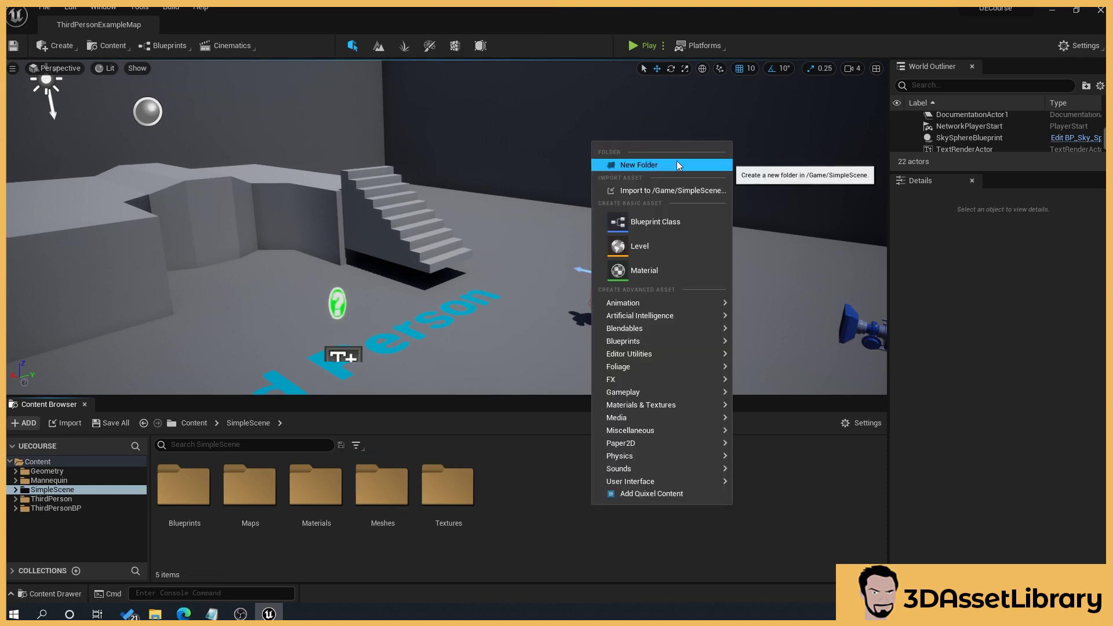
pyautogui.click(677, 161)
pyautogui.write('Par')
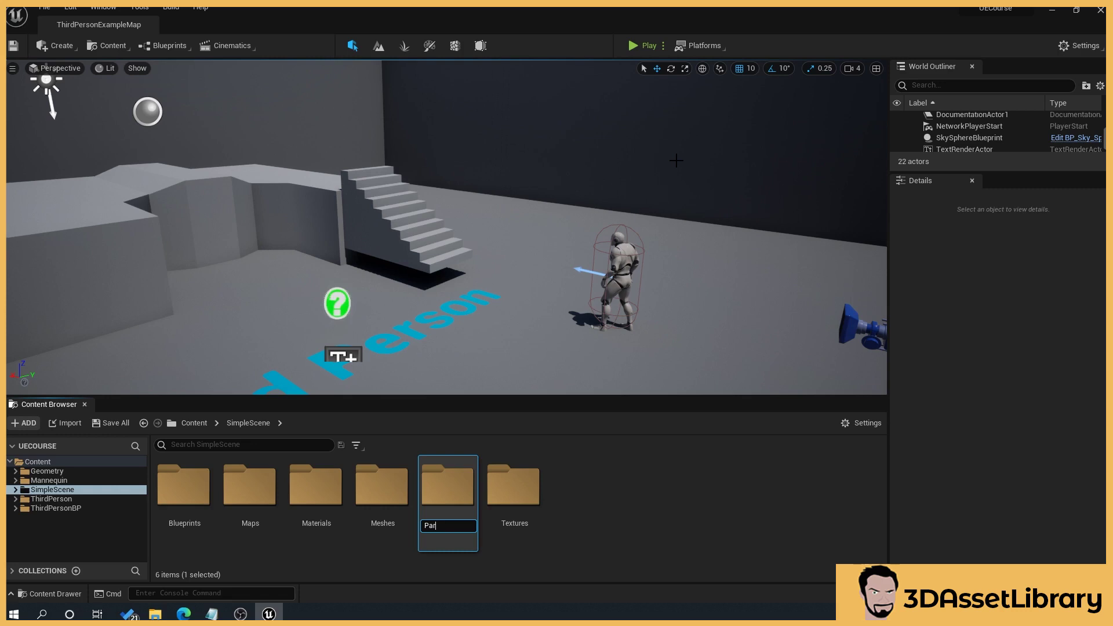
pyautogui.write('ticles')
pyautogui.press('Return')
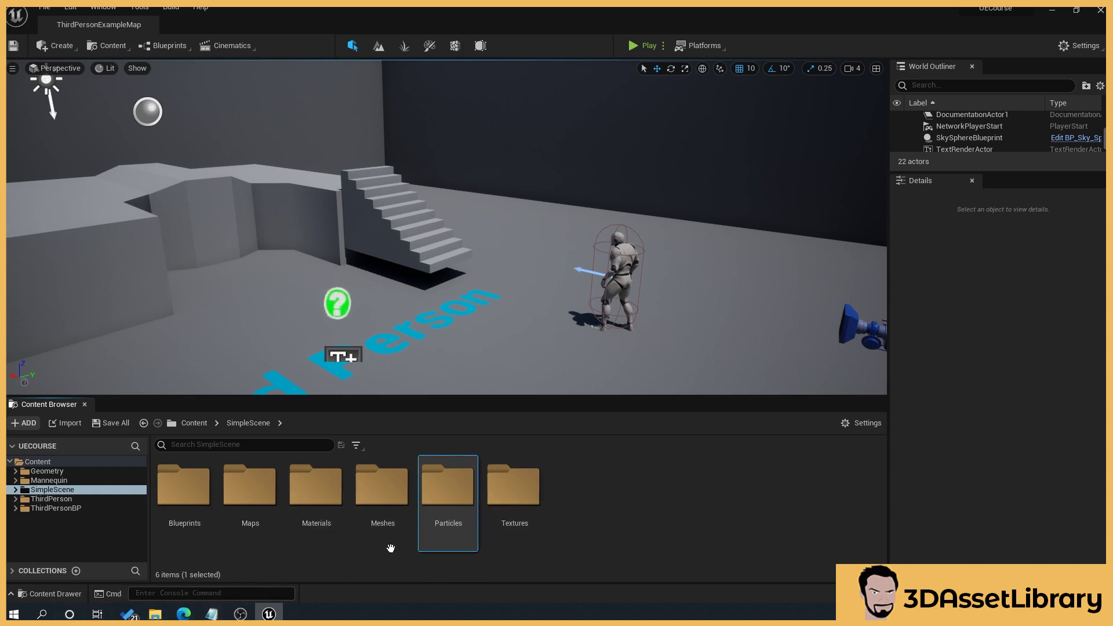
# Create a Master subfolder inside SimpleScene's Materials folder.
pyautogui.doubleClick(320, 504)
pyautogui.rightClick(363, 513)
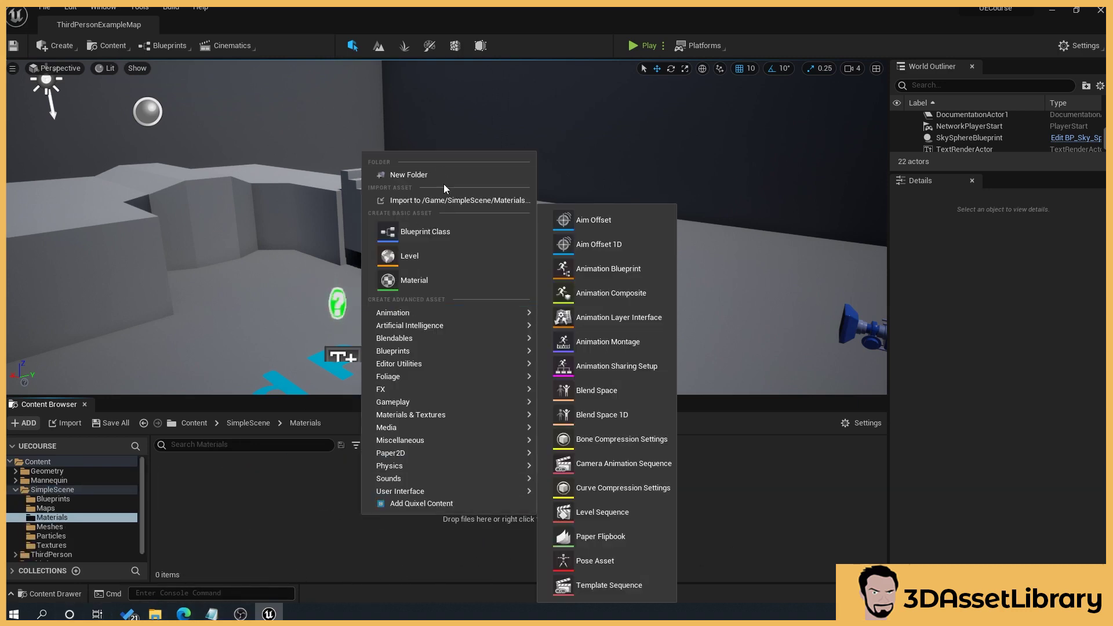
pyautogui.click(445, 175)
pyautogui.write('Master')
pyautogui.press('Return')
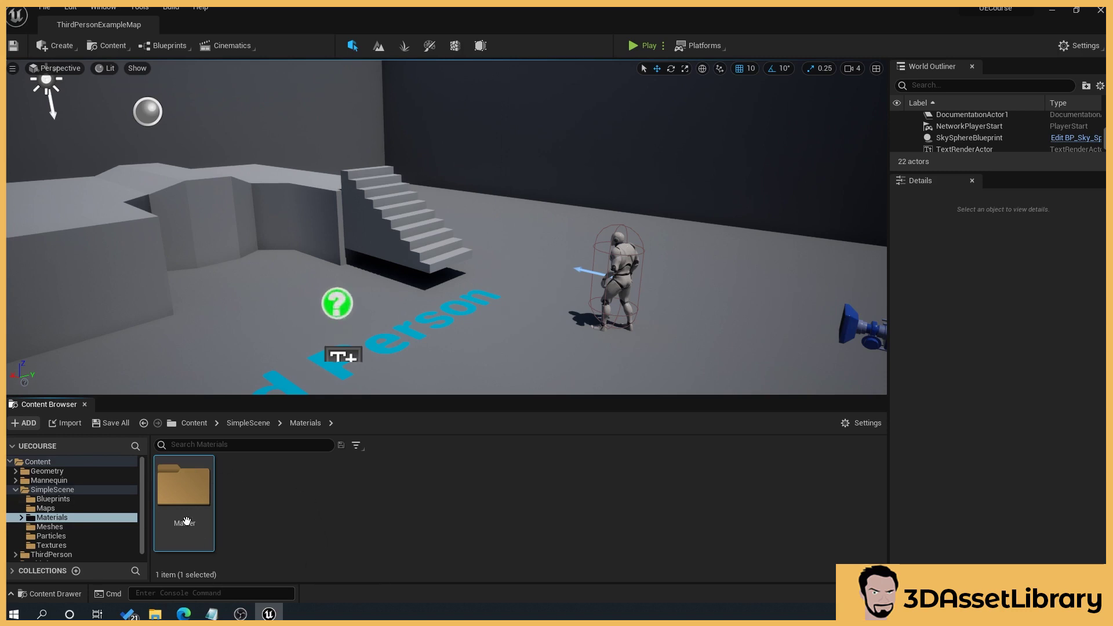
# Open the Master folder, then navigate back up to SimpleScene.
pyautogui.doubleClick(194, 480)
pyautogui.click(306, 423)
pyautogui.click(248, 422)
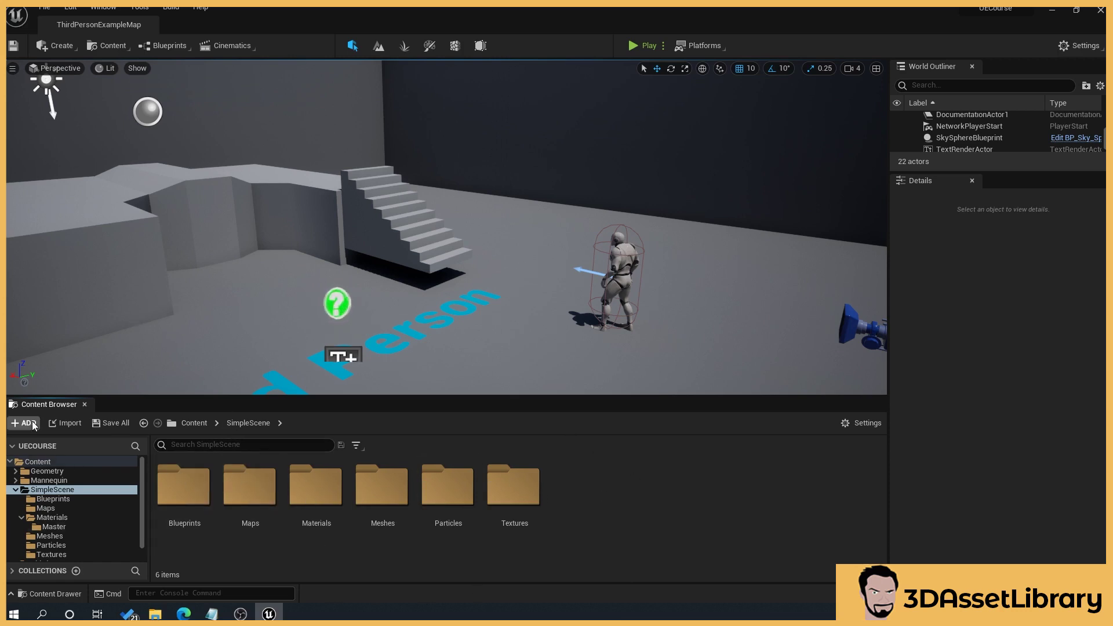
# Show the Content root, close the Content Browser, and dock the Content Drawer back into the layout.
pyautogui.click(36, 461)
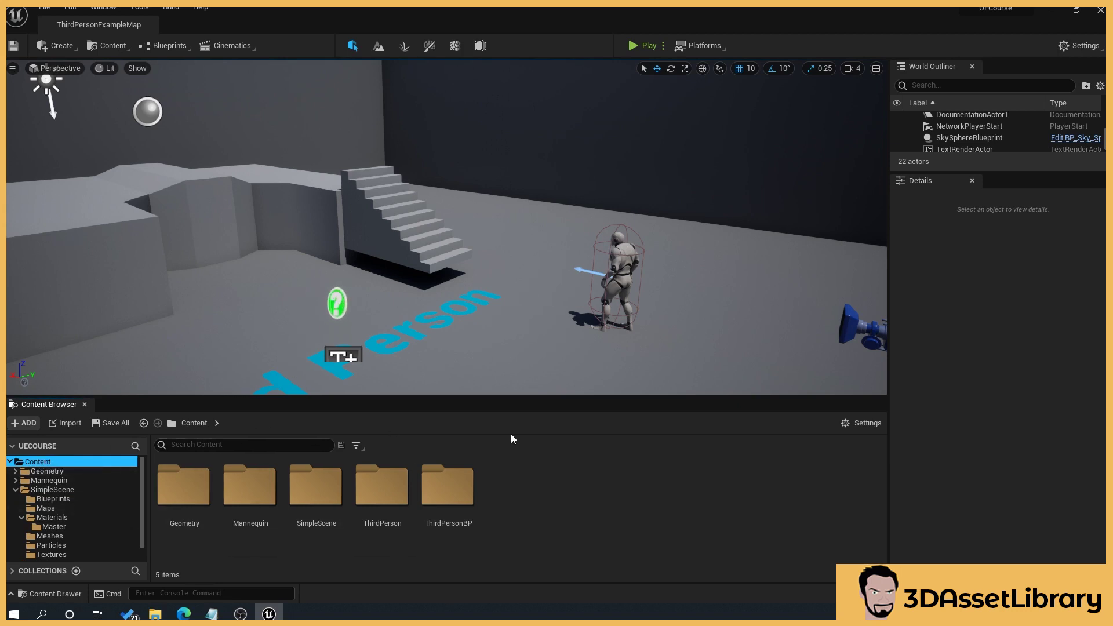
pyautogui.click(84, 404)
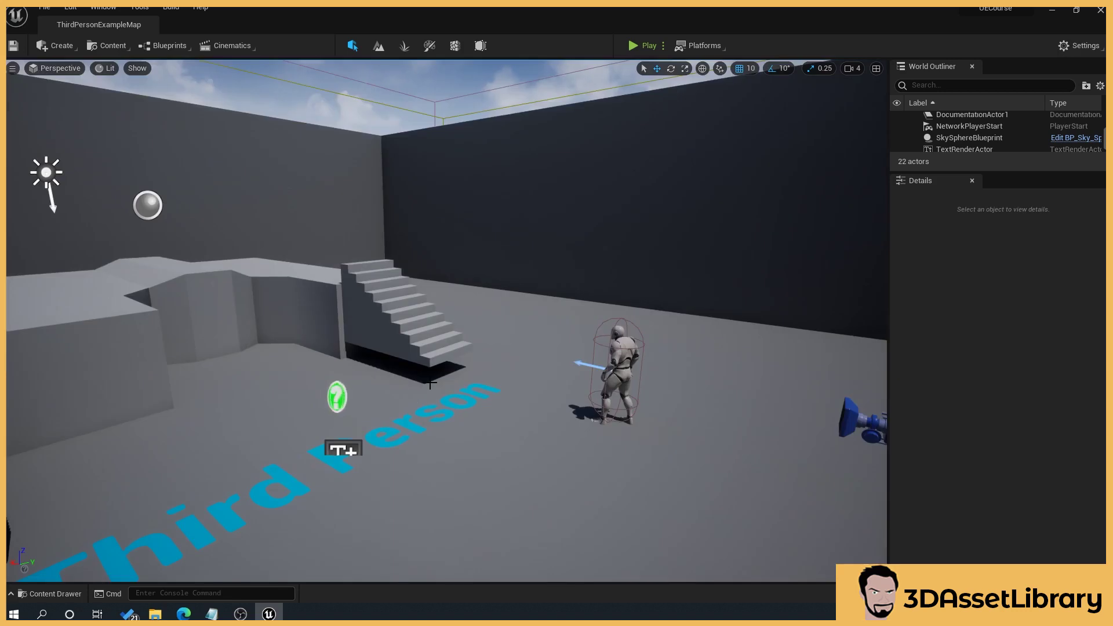
pyautogui.hotkey('ctrl', 'space')
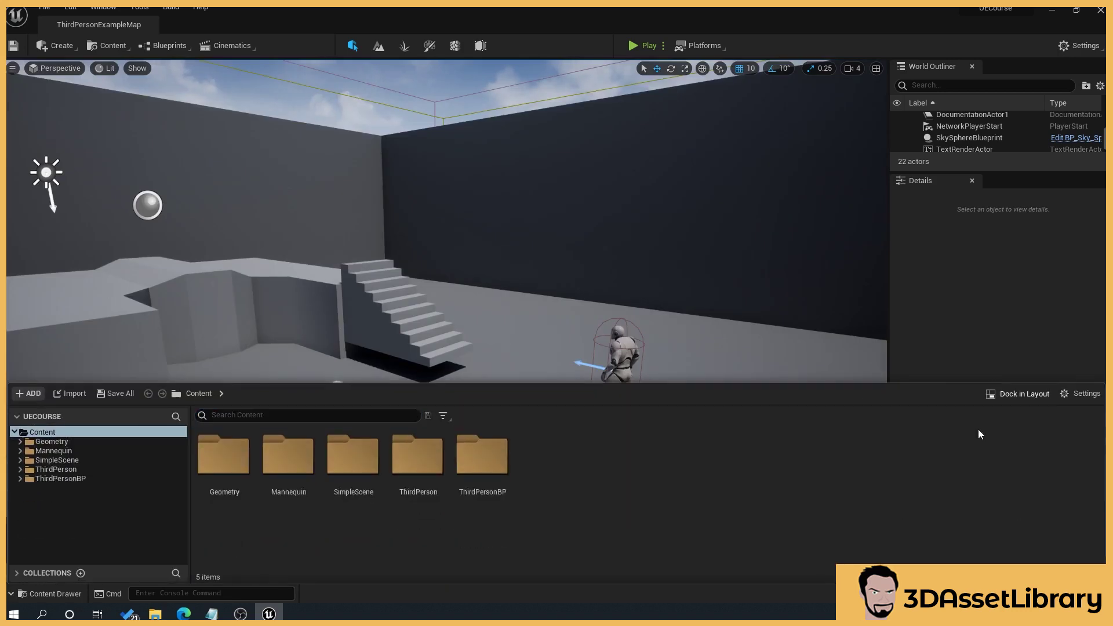
pyautogui.click(1029, 390)
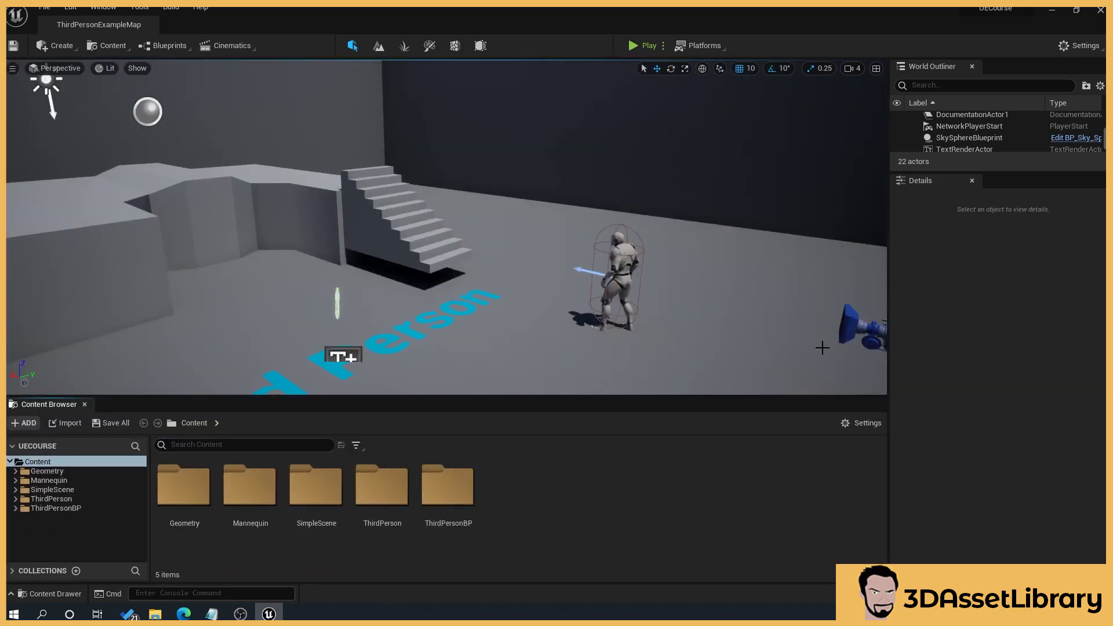